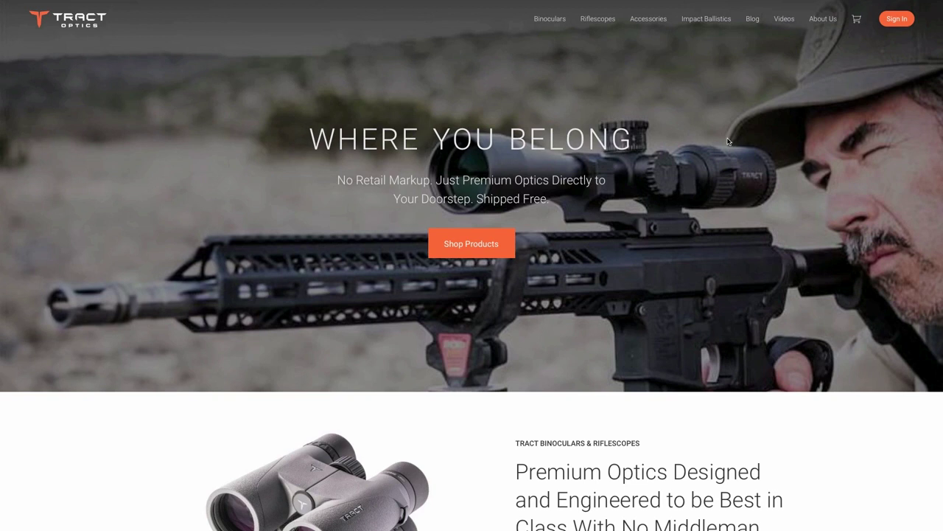
Switch the reticle calculator's scope to the TORIC 3-15x42 BDC and bring up the ammo/bullet settings.
{"action": "left_click", "coordinate": [715, 22]}
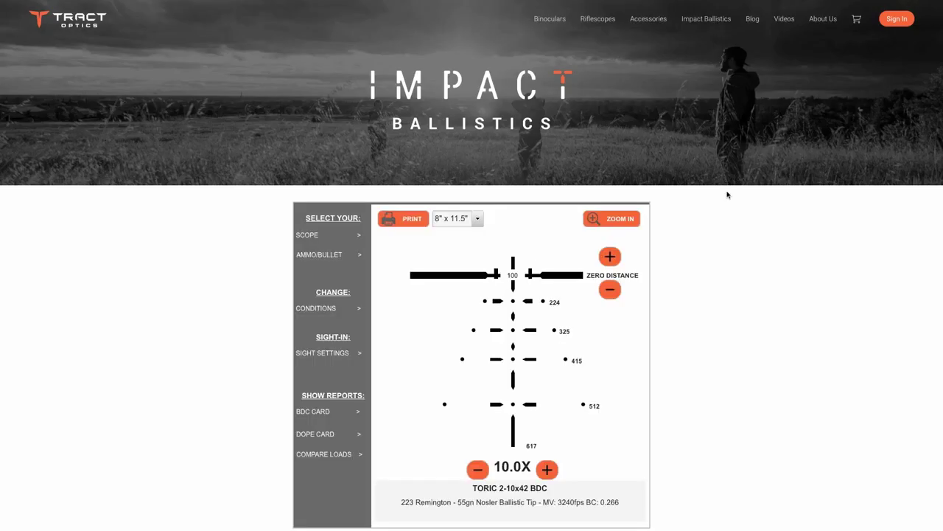
{"action": "scroll", "coordinate": [723, 226], "scroll_direction": "down", "scroll_amount": 3}
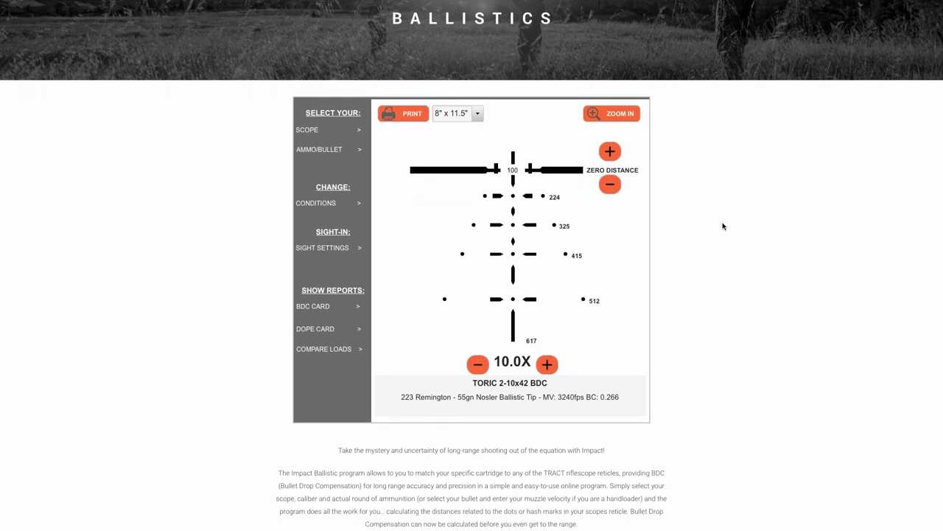
{"action": "left_click", "coordinate": [342, 133]}
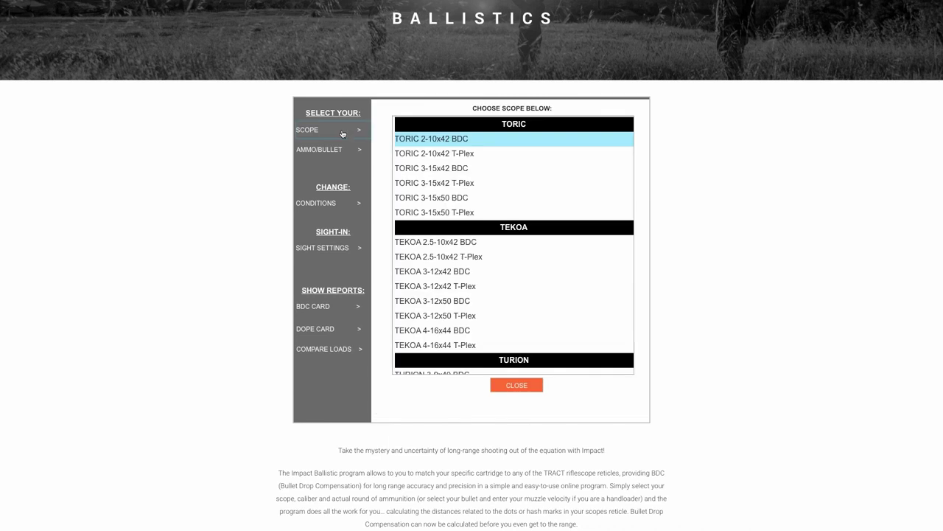
{"action": "left_click", "coordinate": [487, 168]}
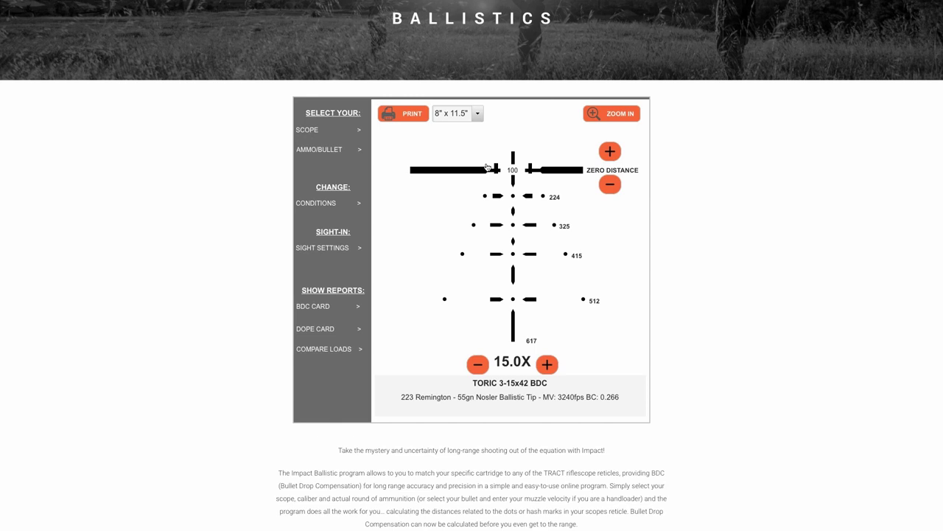
{"action": "left_click", "coordinate": [346, 153]}
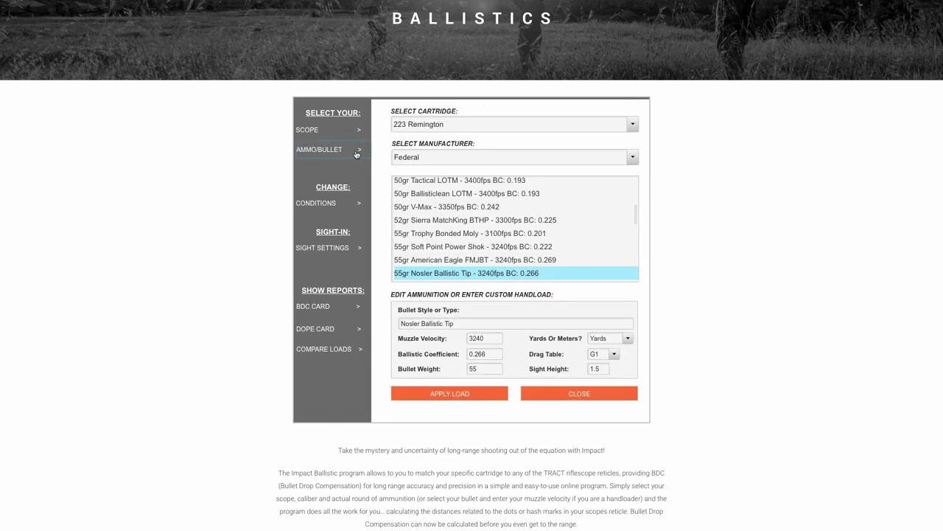
Pick 300 WSM (Winchester Short Magnum) from the cartridge list.
{"action": "left_click", "coordinate": [632, 127]}
{"action": "scroll", "coordinate": [610, 150], "scroll_direction": "down", "scroll_amount": 5}
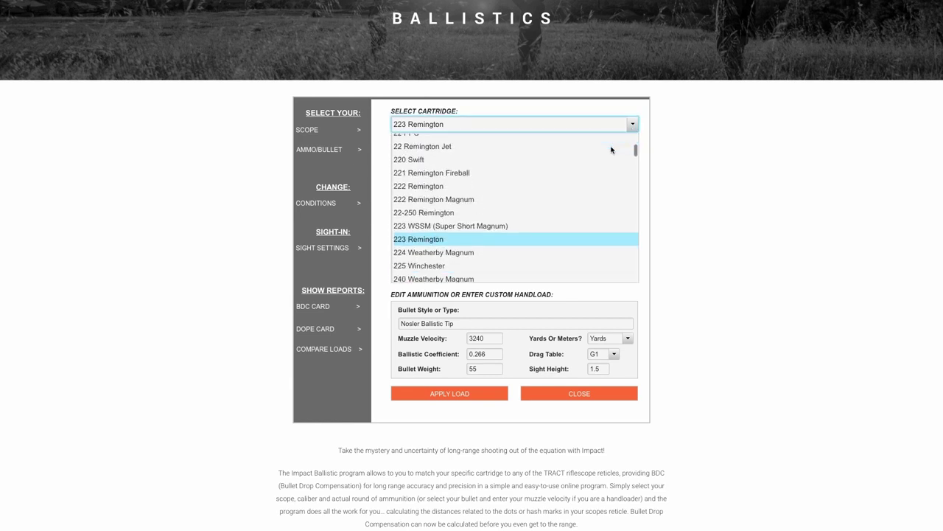
{"action": "scroll", "coordinate": [610, 149], "scroll_direction": "down", "scroll_amount": 6}
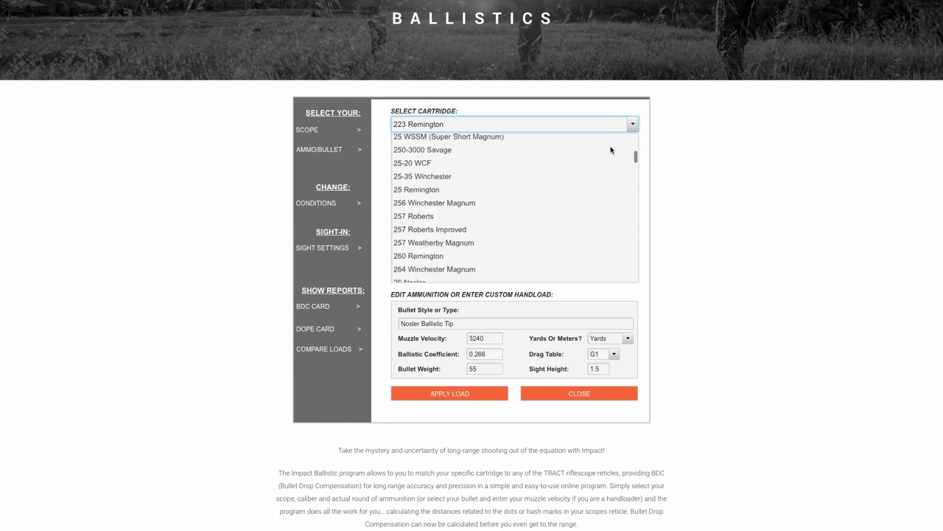
{"action": "scroll", "coordinate": [610, 150], "scroll_direction": "down", "scroll_amount": 6}
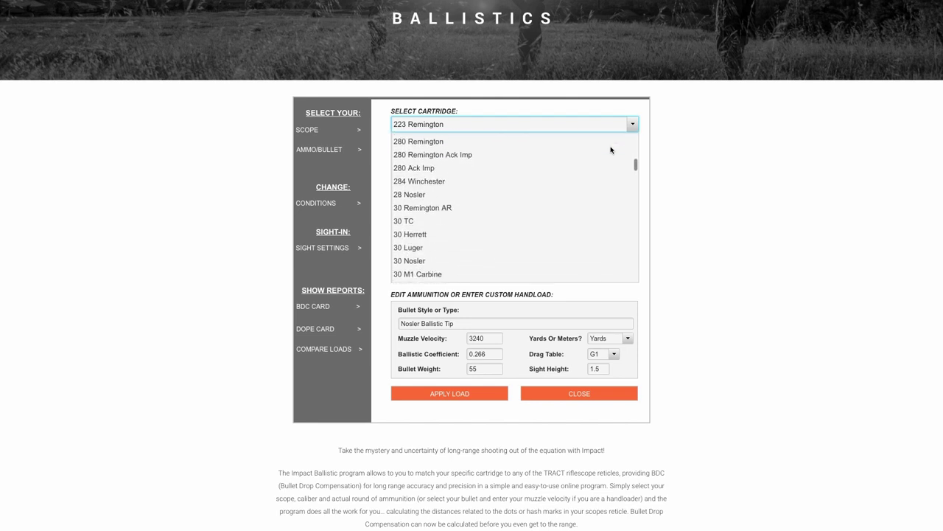
{"action": "scroll", "coordinate": [610, 149], "scroll_direction": "down", "scroll_amount": 7}
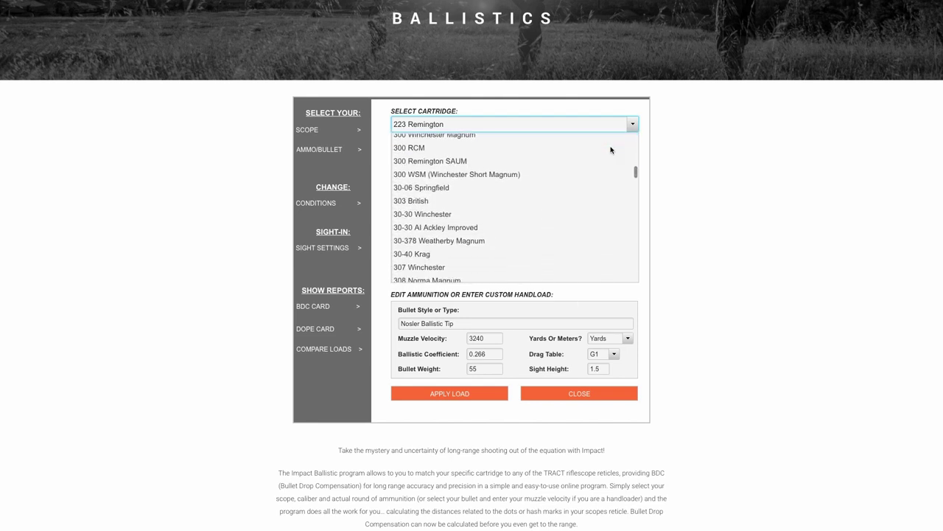
{"action": "scroll", "coordinate": [611, 149], "scroll_direction": "down", "scroll_amount": 6}
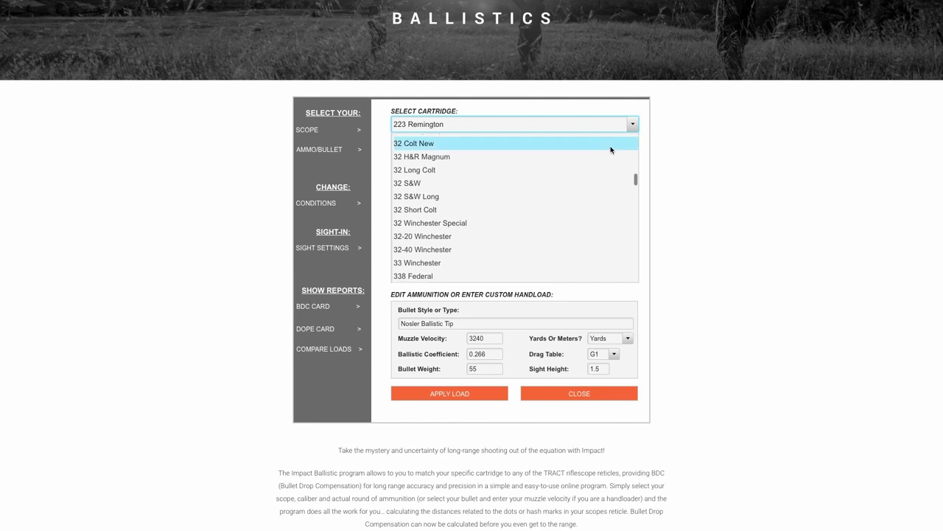
{"action": "scroll", "coordinate": [610, 149], "scroll_direction": "down", "scroll_amount": 2}
{"action": "scroll", "coordinate": [610, 149], "scroll_direction": "down", "scroll_amount": 2}
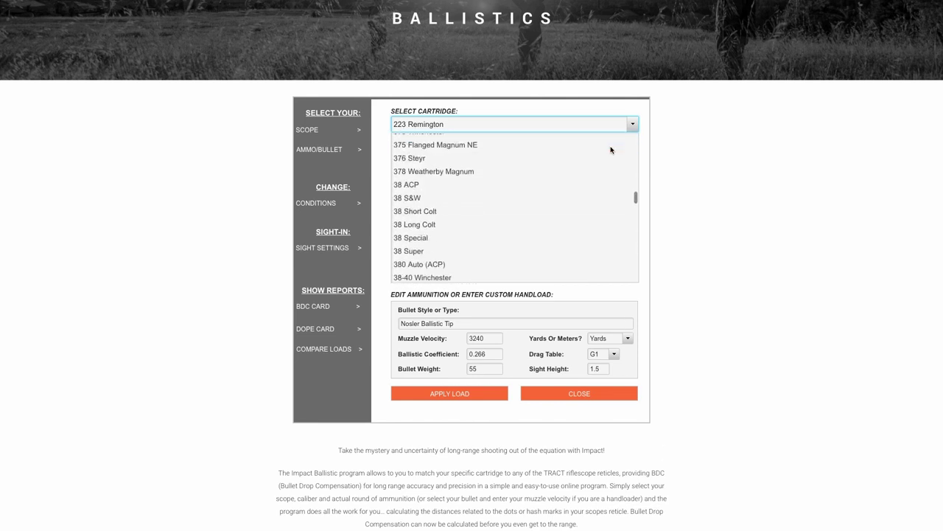
{"action": "scroll", "coordinate": [597, 176], "scroll_direction": "up", "scroll_amount": 3}
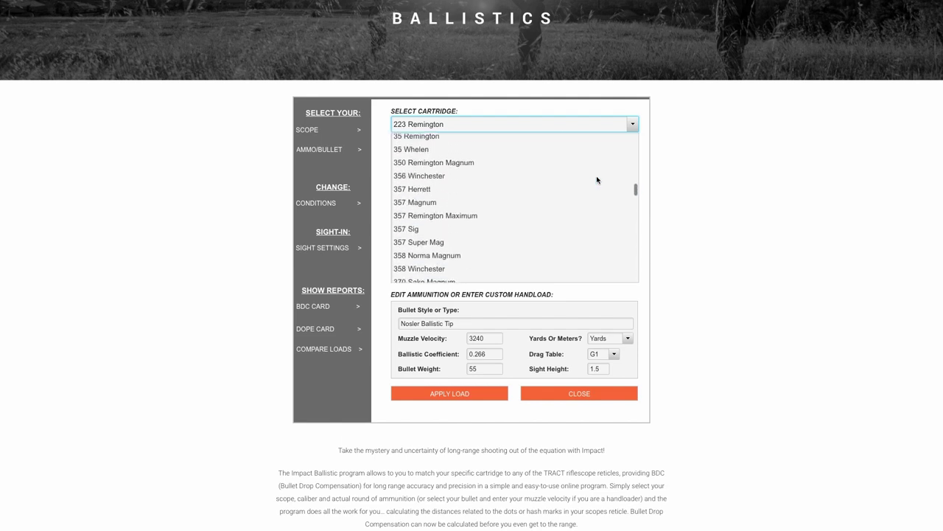
{"action": "scroll", "coordinate": [597, 179], "scroll_direction": "up", "scroll_amount": 6}
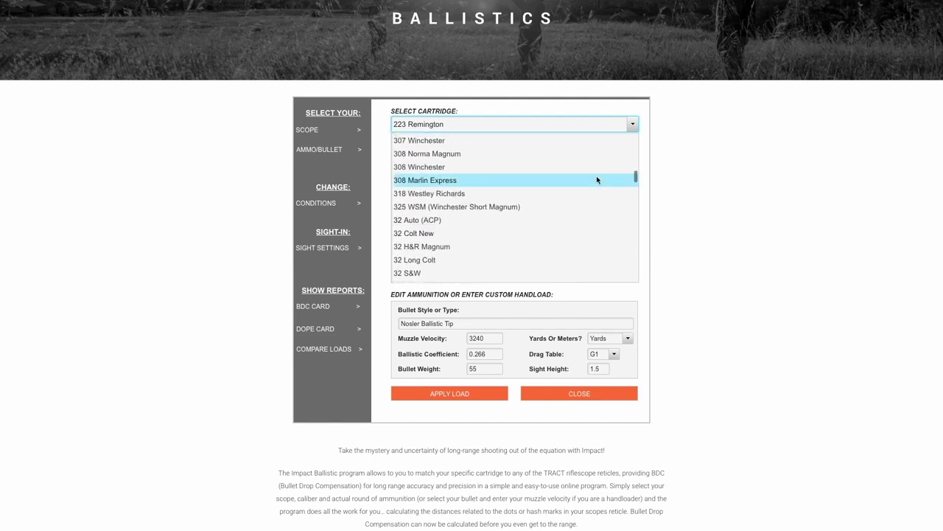
{"action": "scroll", "coordinate": [597, 180], "scroll_direction": "up", "scroll_amount": 1}
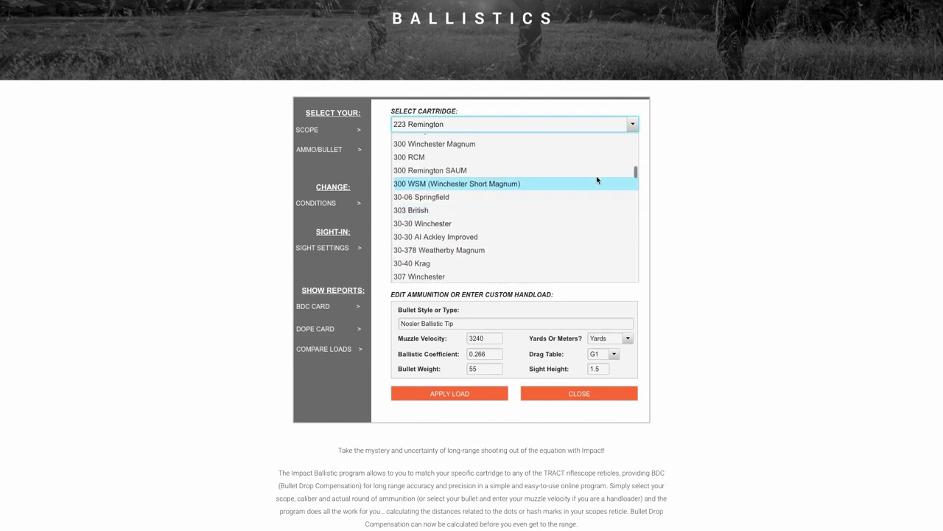
{"action": "left_click", "coordinate": [514, 184]}
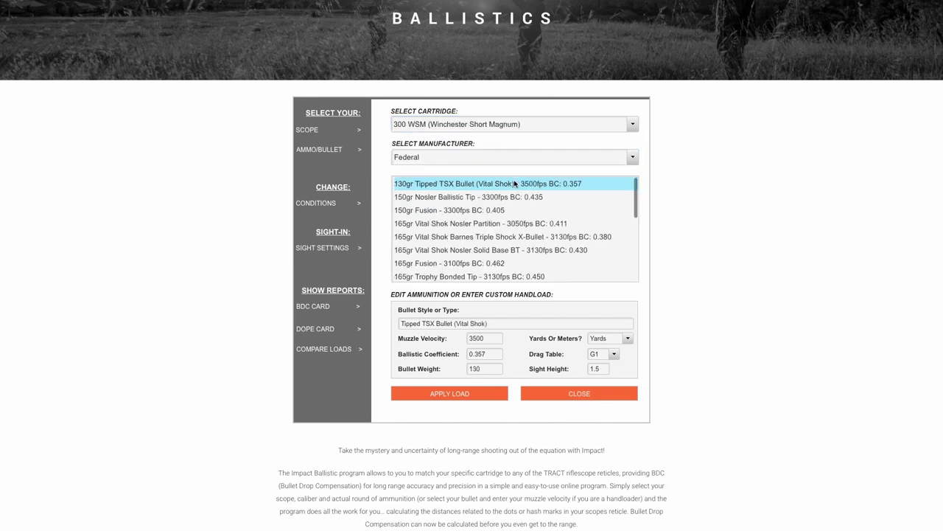
Apply Winchester's 150gr E-Tip load (3300 fps, BC 0.469) to the TORIC reticle.
{"action": "left_click", "coordinate": [632, 158]}
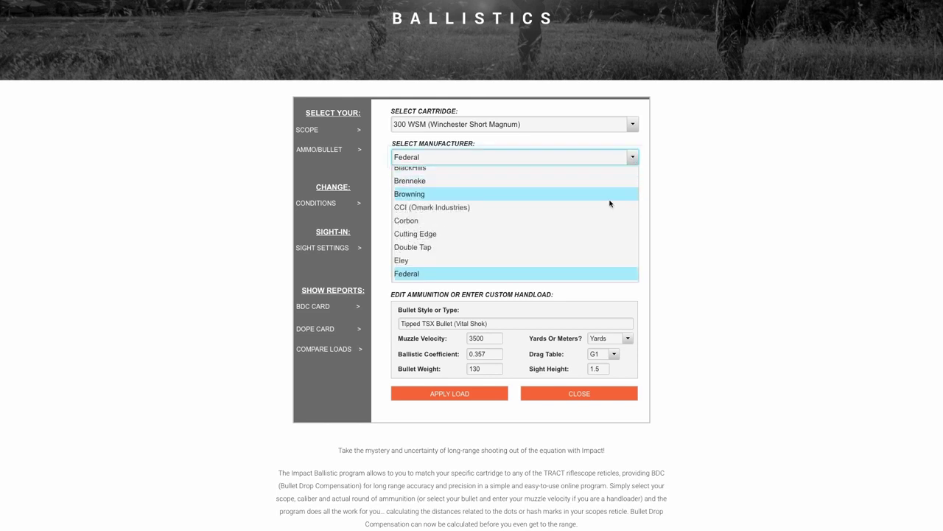
{"action": "scroll", "coordinate": [608, 206], "scroll_direction": "down", "scroll_amount": 4}
{"action": "scroll", "coordinate": [605, 213], "scroll_direction": "down", "scroll_amount": 5}
{"action": "scroll", "coordinate": [606, 214], "scroll_direction": "down", "scroll_amount": 2}
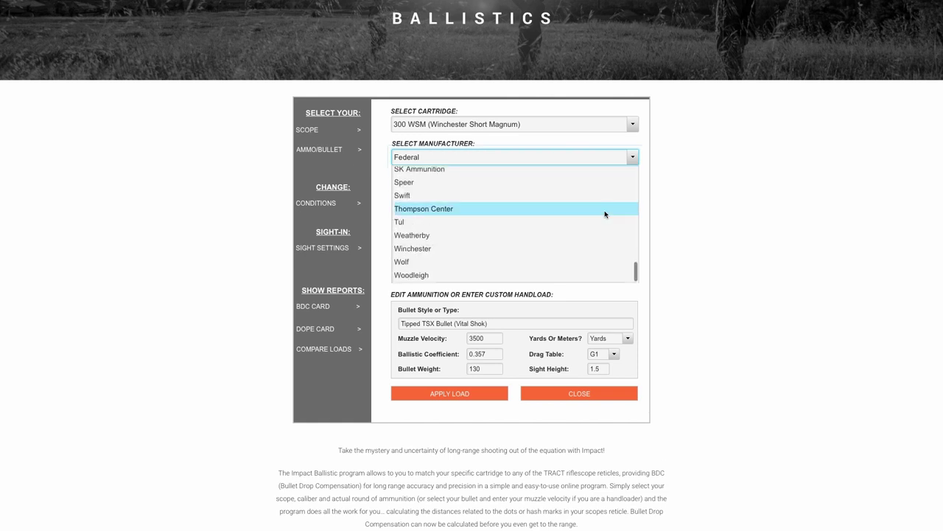
{"action": "left_click", "coordinate": [502, 249]}
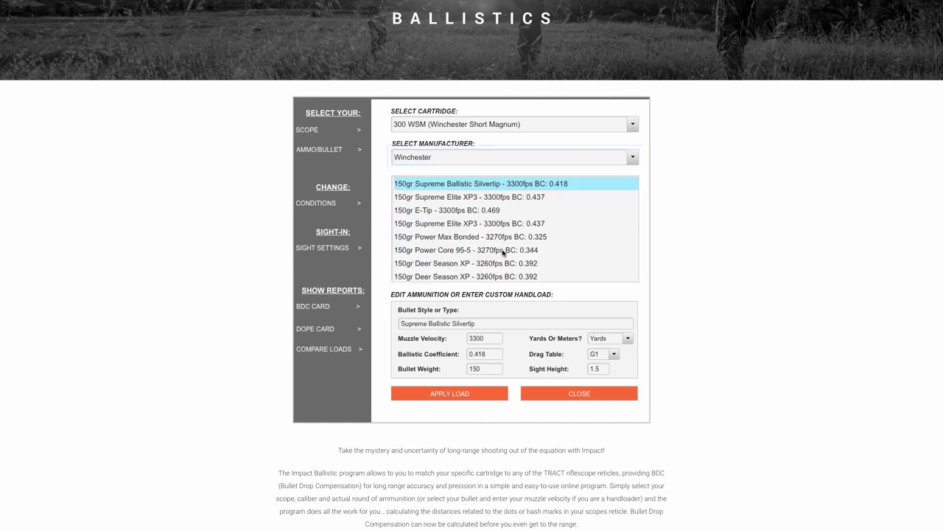
{"action": "scroll", "coordinate": [516, 240], "scroll_direction": "down", "scroll_amount": 5}
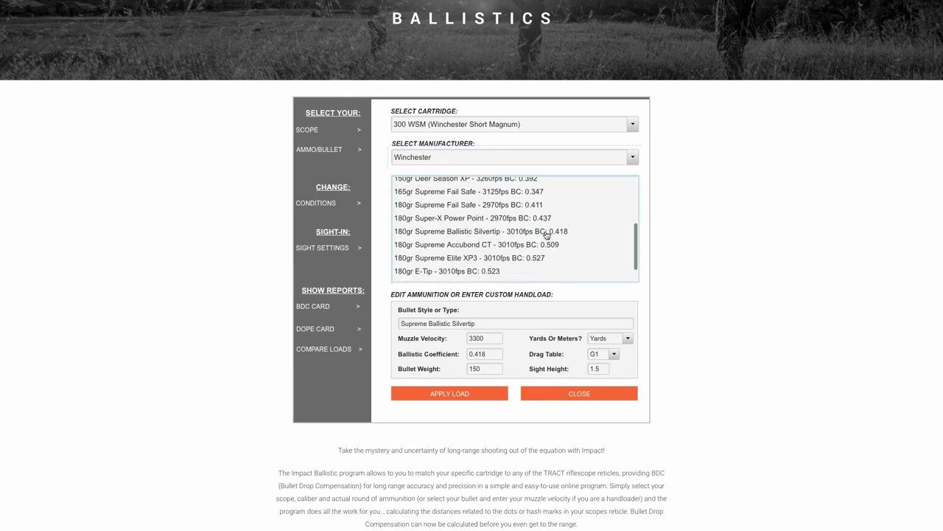
{"action": "scroll", "coordinate": [546, 235], "scroll_direction": "up", "scroll_amount": 5}
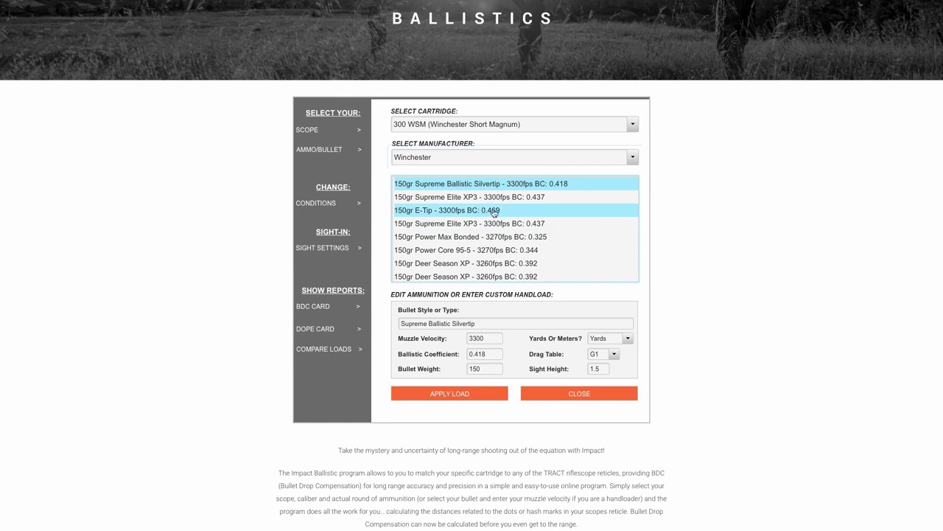
{"action": "left_click", "coordinate": [494, 212]}
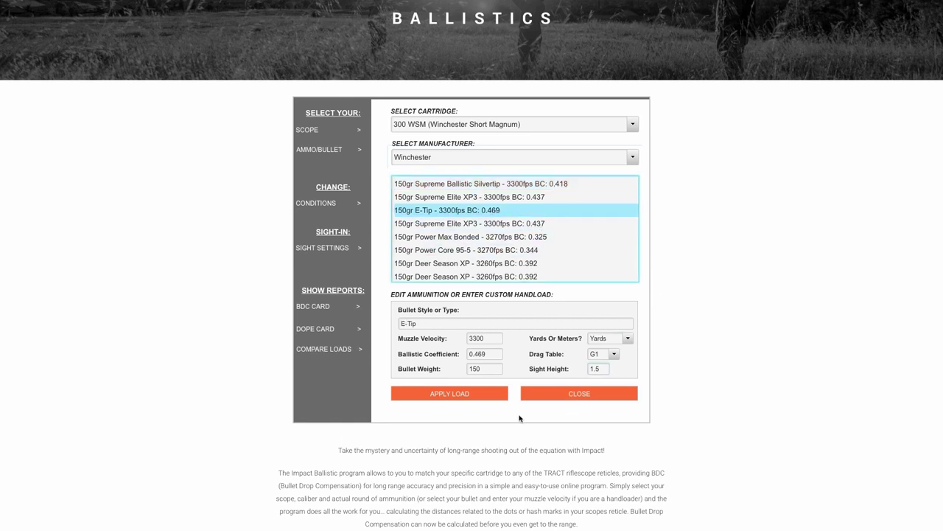
{"action": "left_click", "coordinate": [456, 399]}
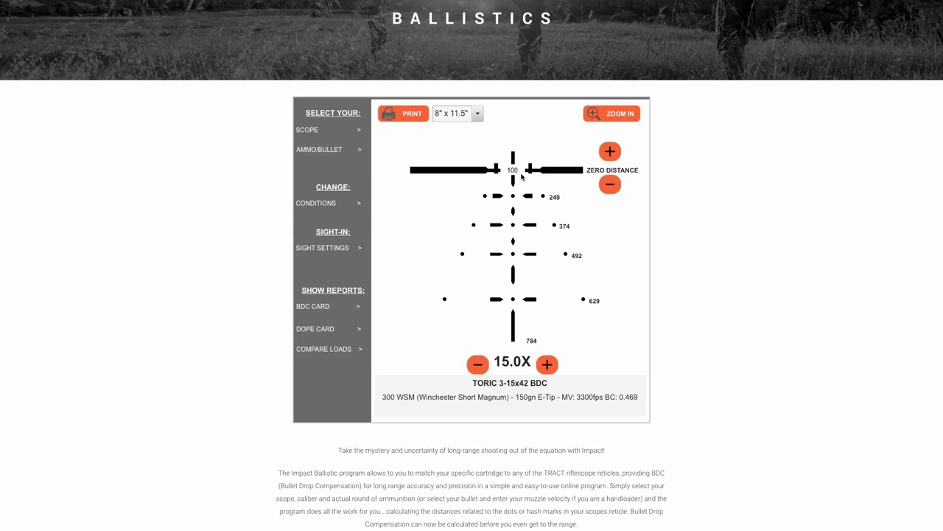
Raise the zero distance from 100 to 200 yards, then bring up the atmospheric conditions.
{"action": "left_click", "coordinate": [610, 153]}
{"action": "left_click", "coordinate": [609, 152]}
{"action": "left_click", "coordinate": [609, 152]}
{"action": "left_click", "coordinate": [609, 153]}
{"action": "left_click", "coordinate": [609, 152]}
{"action": "left_click", "coordinate": [346, 210]}
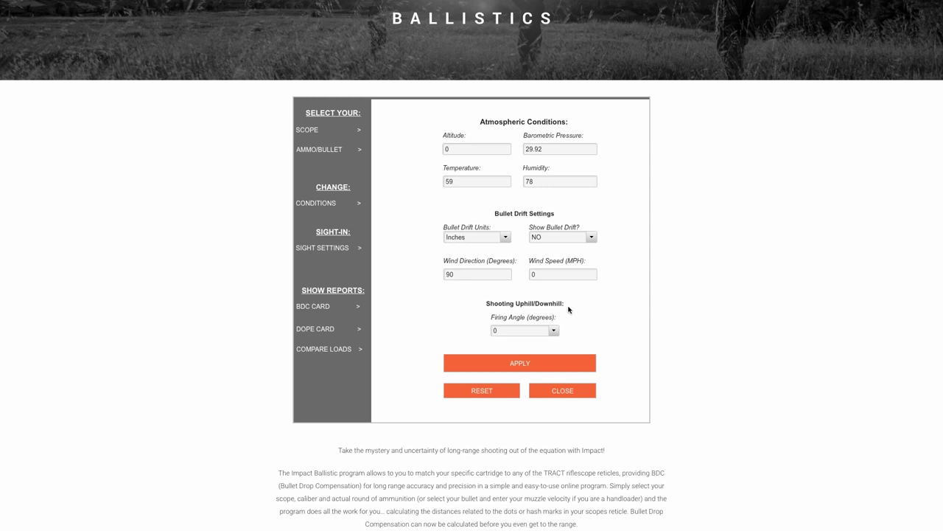
Apply the default conditions (altitude 0, pressure 29.92, 59°, humidity 78) and open Sight Settings.
{"action": "left_click", "coordinate": [530, 363]}
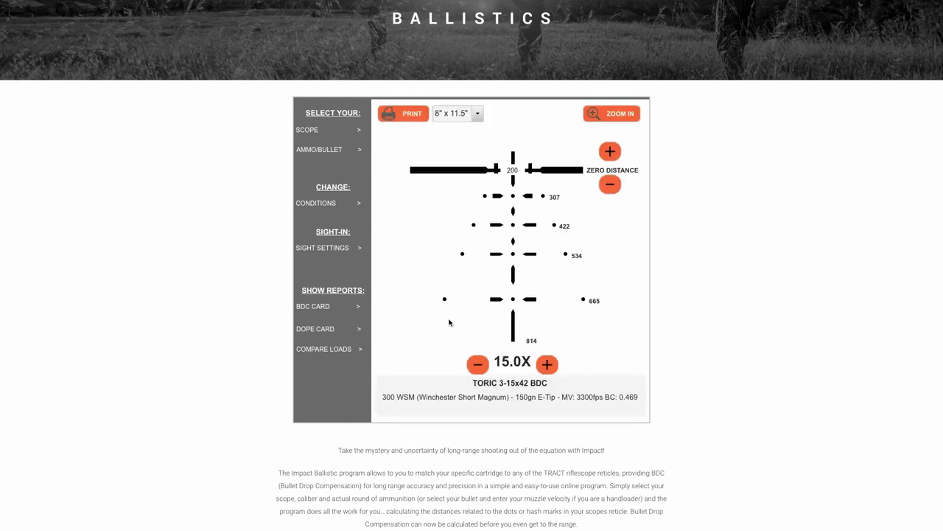
{"action": "left_click", "coordinate": [360, 249]}
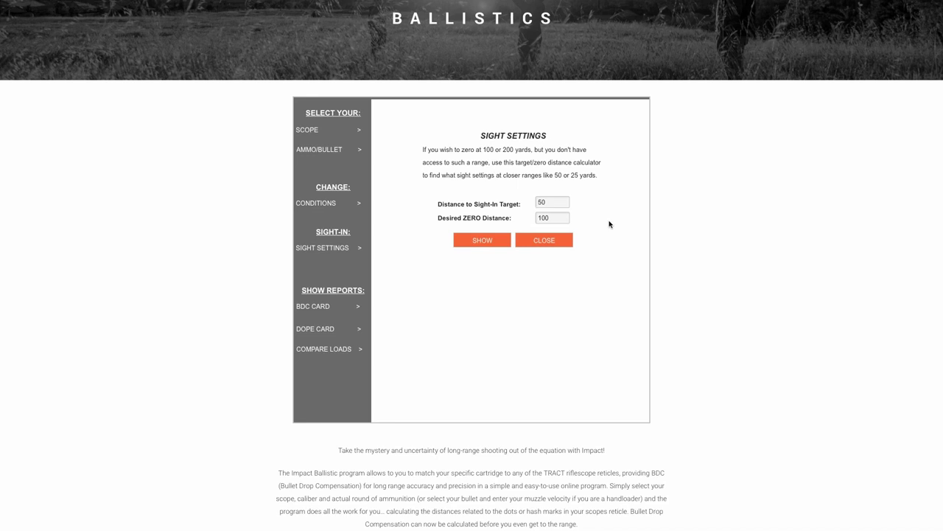
Calculate sight-in for a 100-yard target and 200-yard zero: 1.09 inches high.
{"action": "left_click", "coordinate": [556, 201]}
{"action": "key", "text": "shift+Left"}
{"action": "key", "text": "shift+Left"}
{"action": "type", "text": "100"}
{"action": "left_click_drag", "start_coordinate": [566, 216], "coordinate": [537, 217]}
{"action": "type", "text": "200"}
{"action": "left_click", "coordinate": [483, 241]}
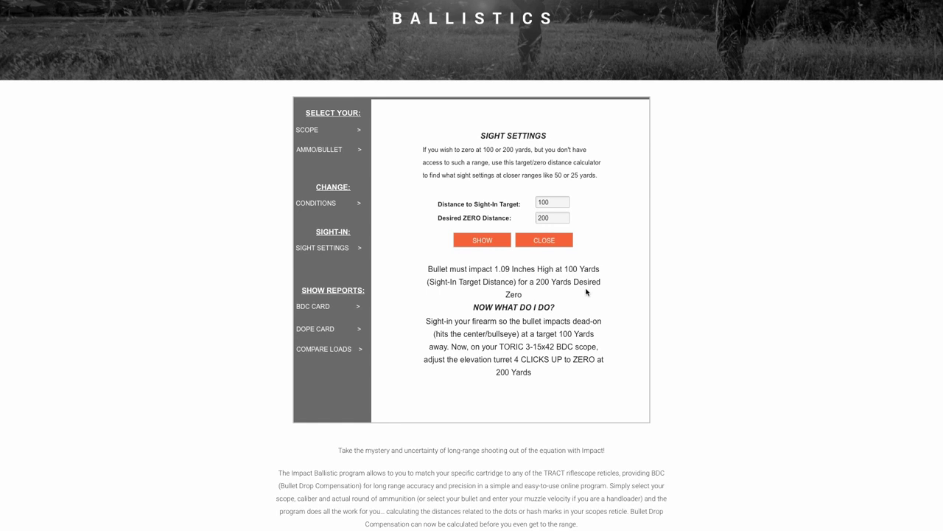
{"action": "left_click", "coordinate": [560, 244]}
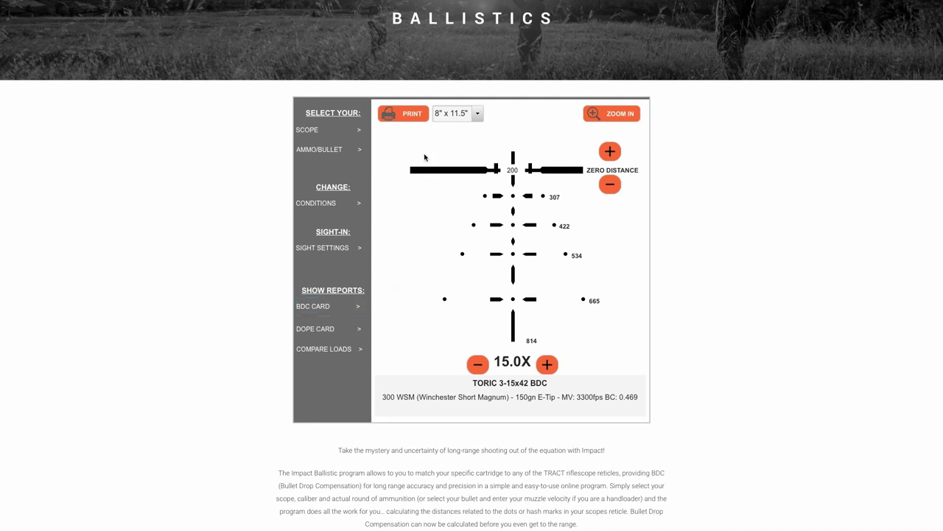
Preview the printable 200-yard-zero TORIC reticle, then close the print view.
{"action": "left_click", "coordinate": [410, 116]}
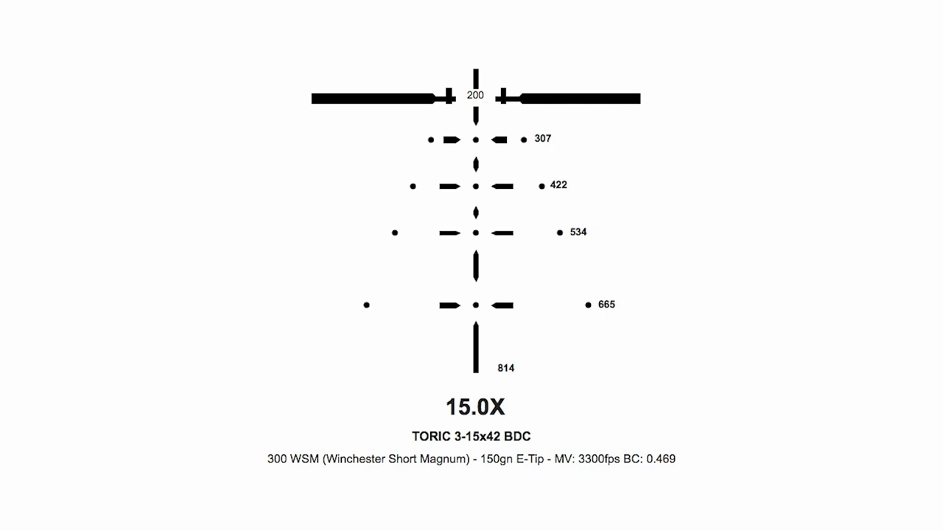
{"action": "left_click", "coordinate": [674, 314]}
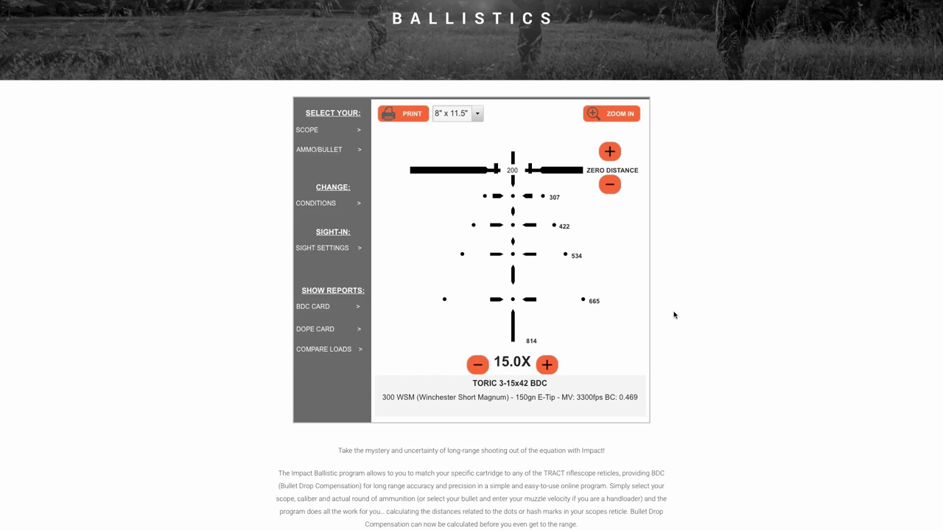
Show the BDC card report of holdover distances from 3.0X to 15.0X.
{"action": "left_click", "coordinate": [355, 311]}
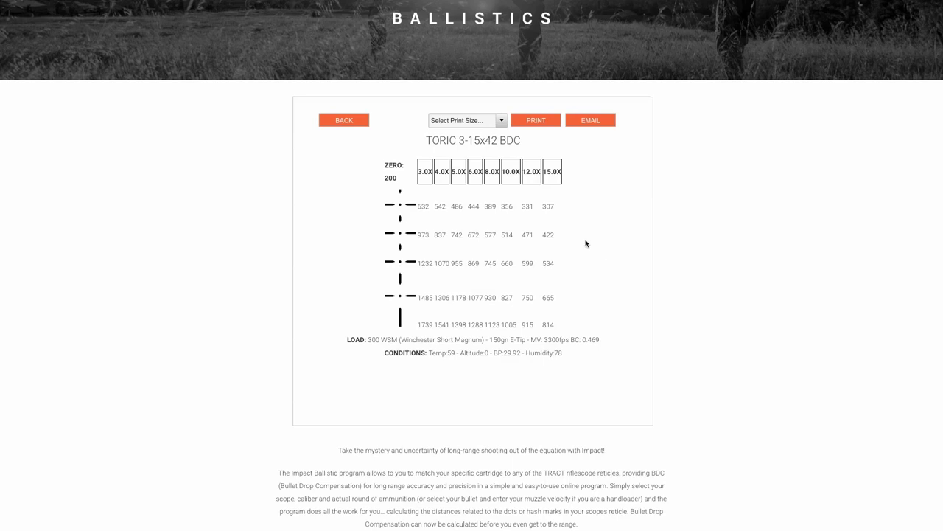
Go back from the BDC card to the 200-yard-zero reticle diagram and scroll down slightly.
{"action": "left_click", "coordinate": [356, 126]}
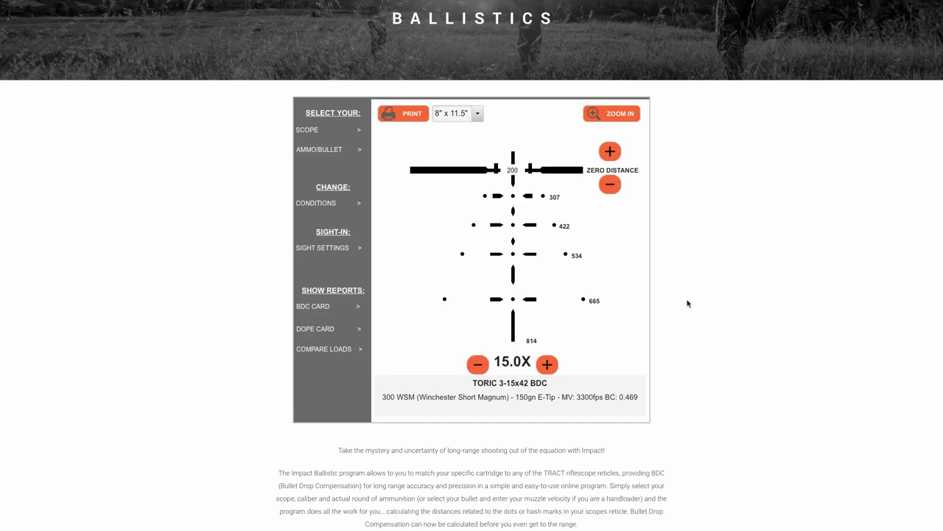
{"action": "scroll", "coordinate": [678, 310], "scroll_direction": "down", "scroll_amount": 2}
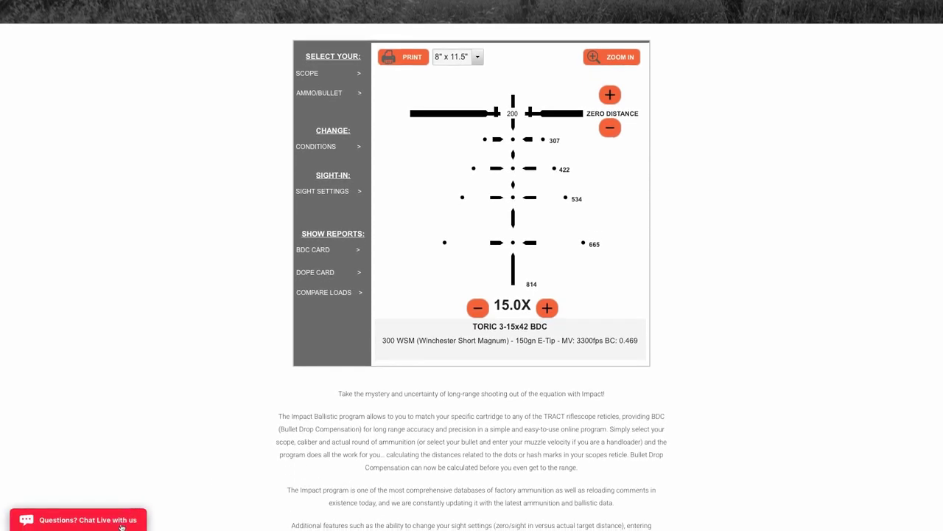